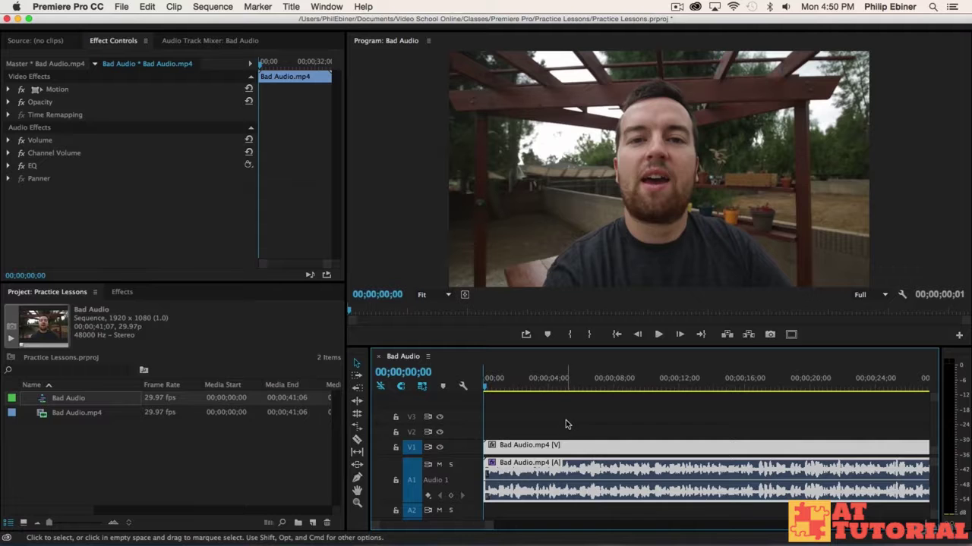
Step: Play the opening seconds of the Bad Audio sequence, then return to the start
key(space)
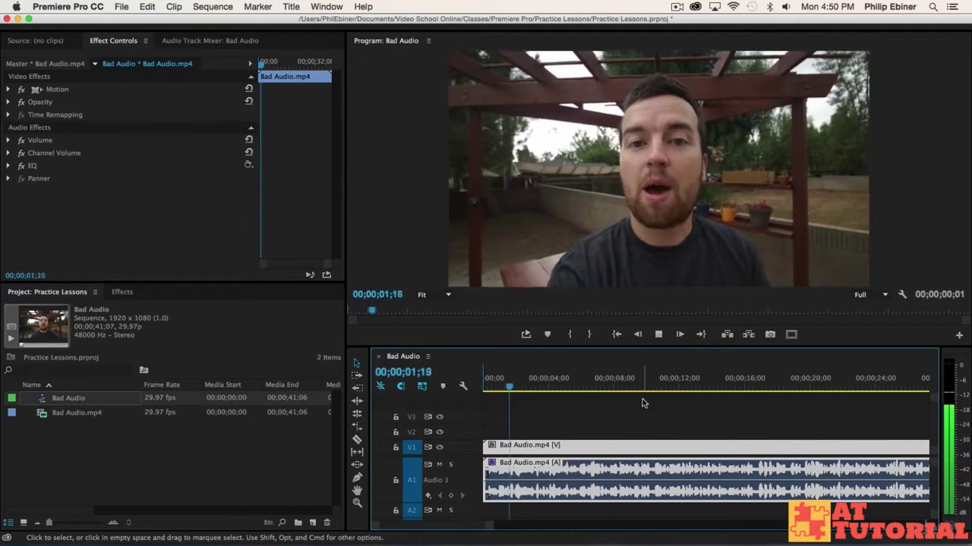
key(space)
key(Home)
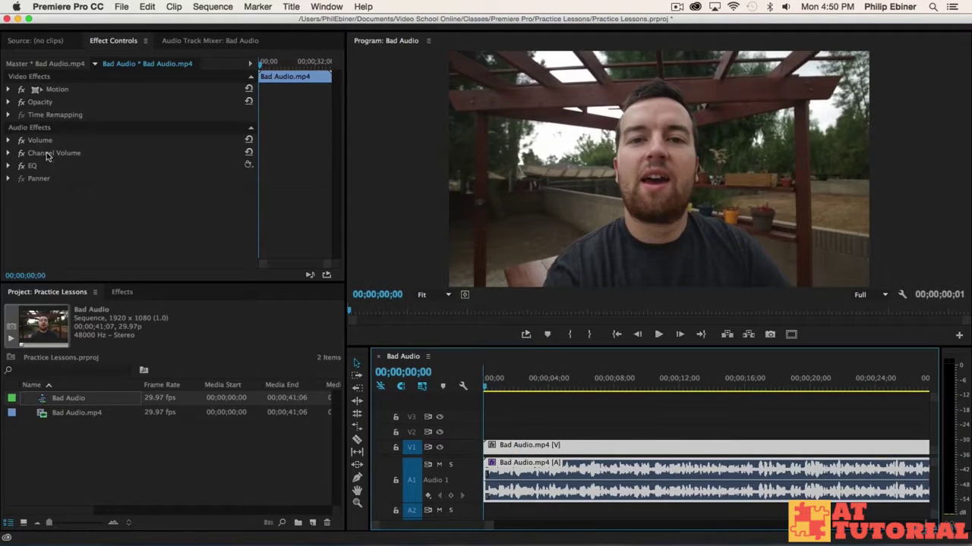
Step: Bypass the clip's EQ effect, listen without it, then select the EQ effect
click(22, 166)
key(space)
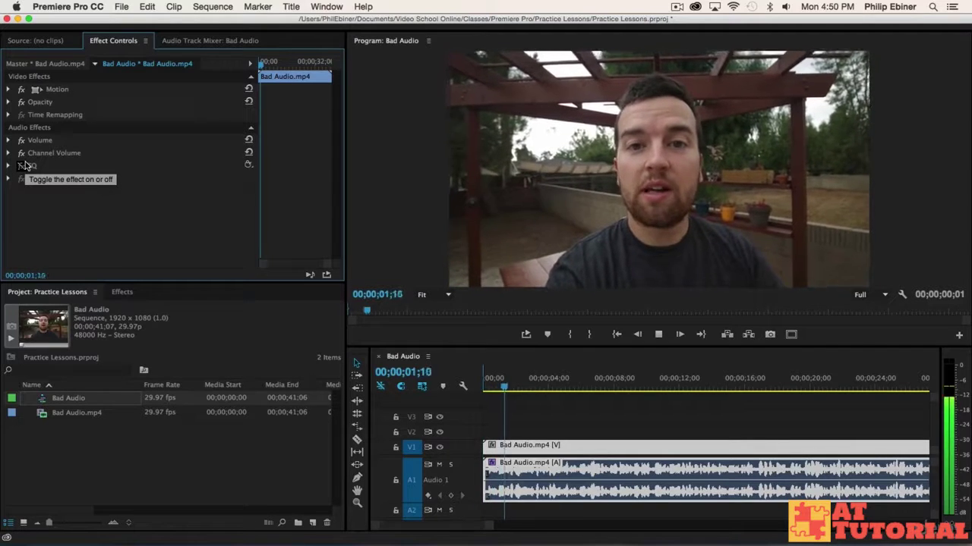
key(space)
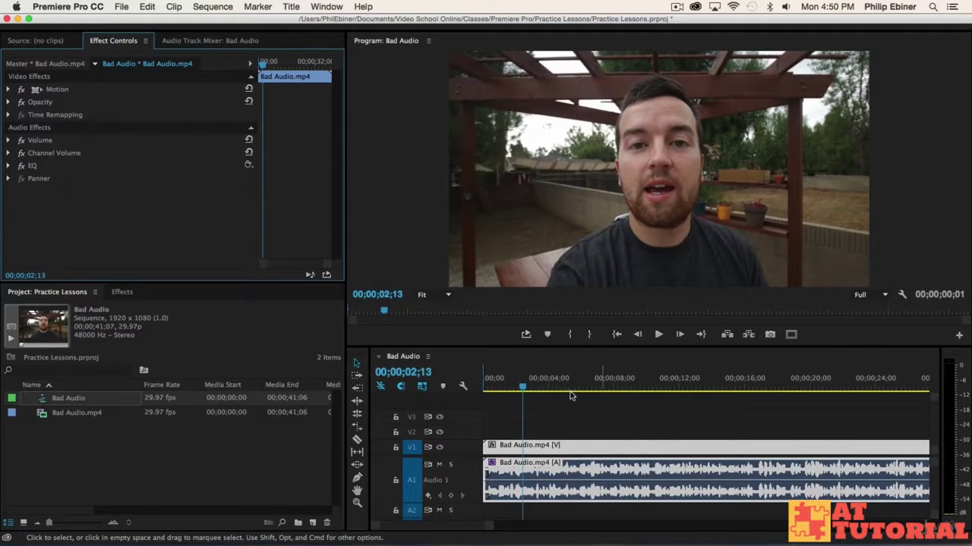
click(500, 368)
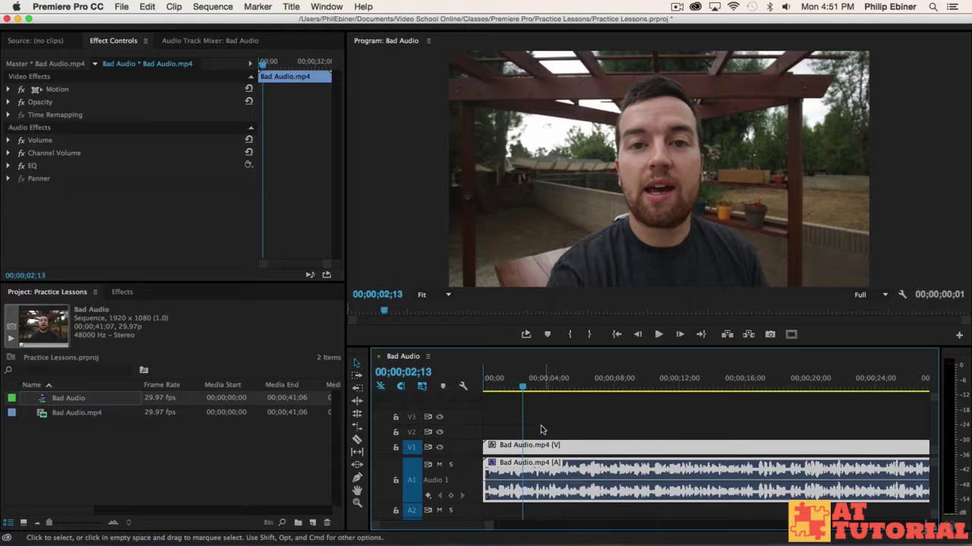
click(34, 167)
Step: Delete the EQ from Bad Audio.mp4 and zoom the timeline in around 16 seconds
key(Delete)
key(space)
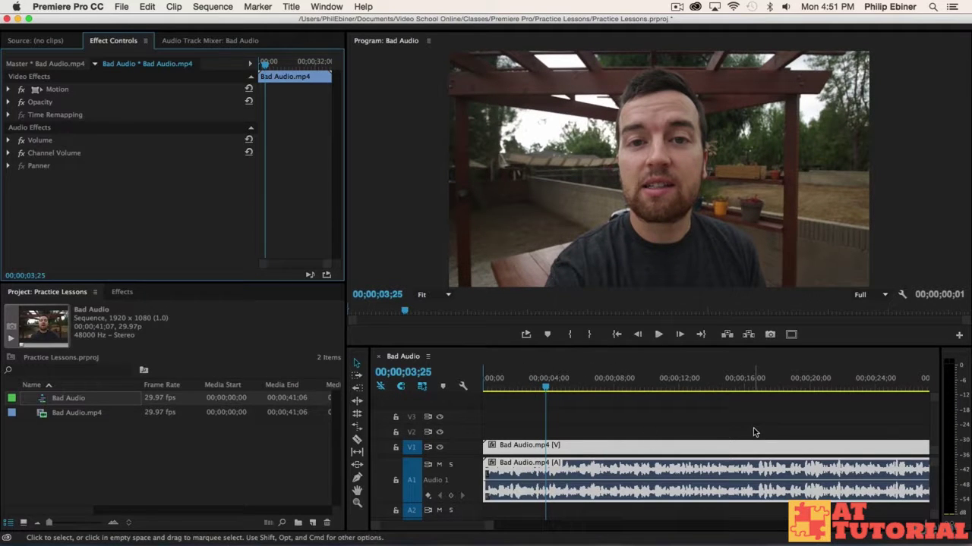
click(752, 386)
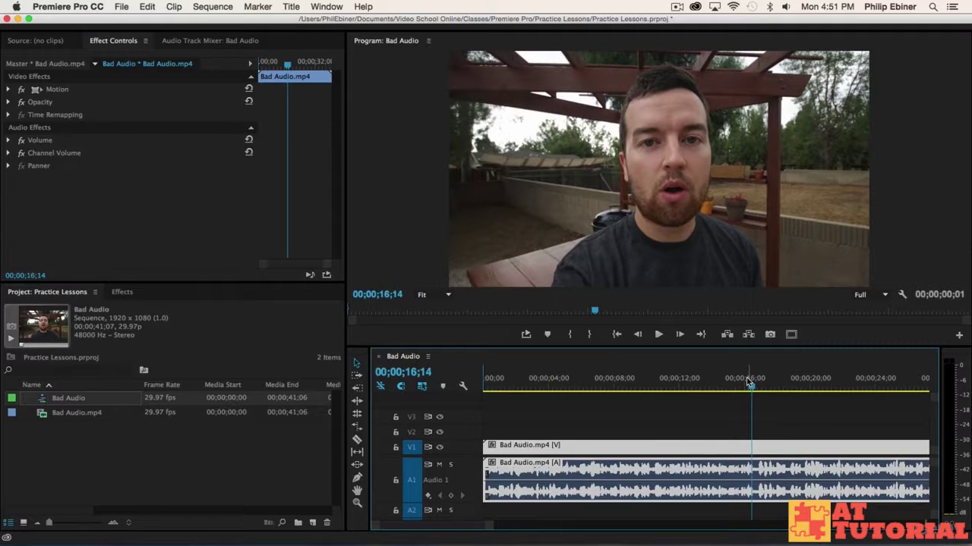
key(=)
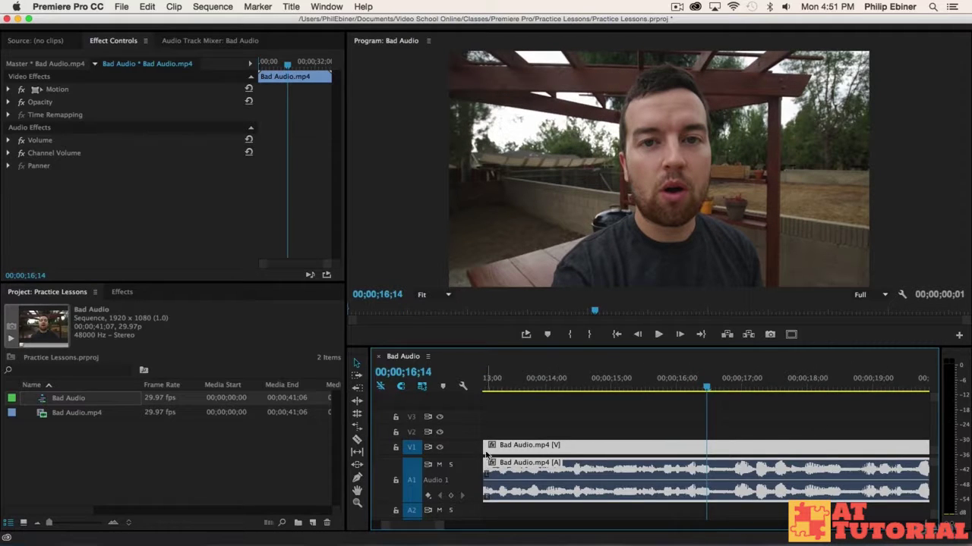
Step: Mark an in point at 16;17 and an out point at 16;25
click(729, 386)
mouse_move(729, 386)
mouse_down()
mouse_move(714, 389)
mouse_move(730, 390)
mouse_up()
key(i)
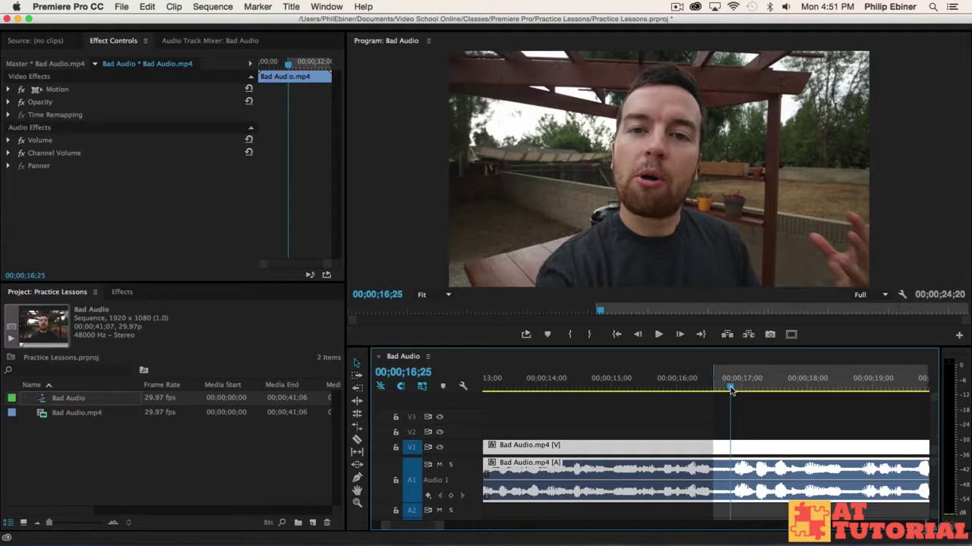
key(o)
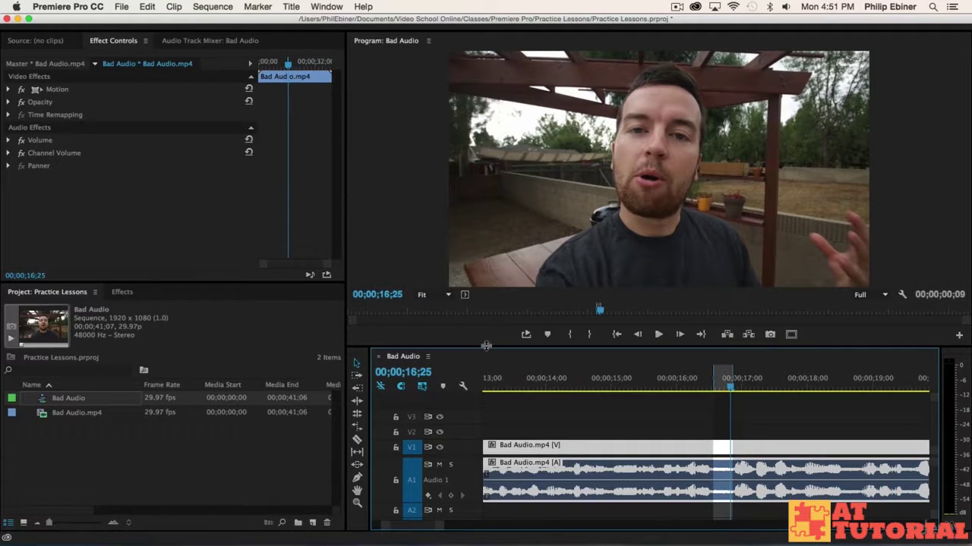
Step: Enable Loop in the Program monitor and play the 16;17–16;25 range repeatedly
click(526, 335)
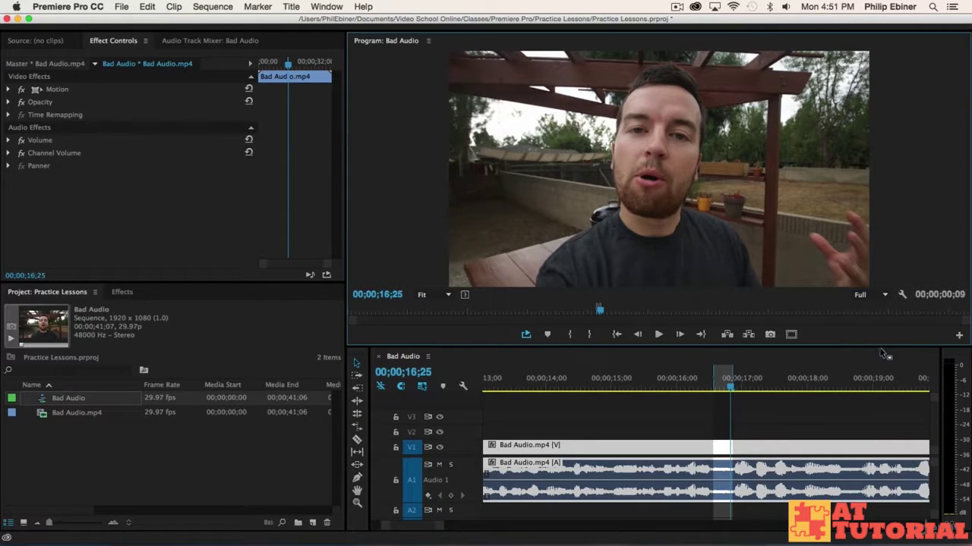
click(959, 336)
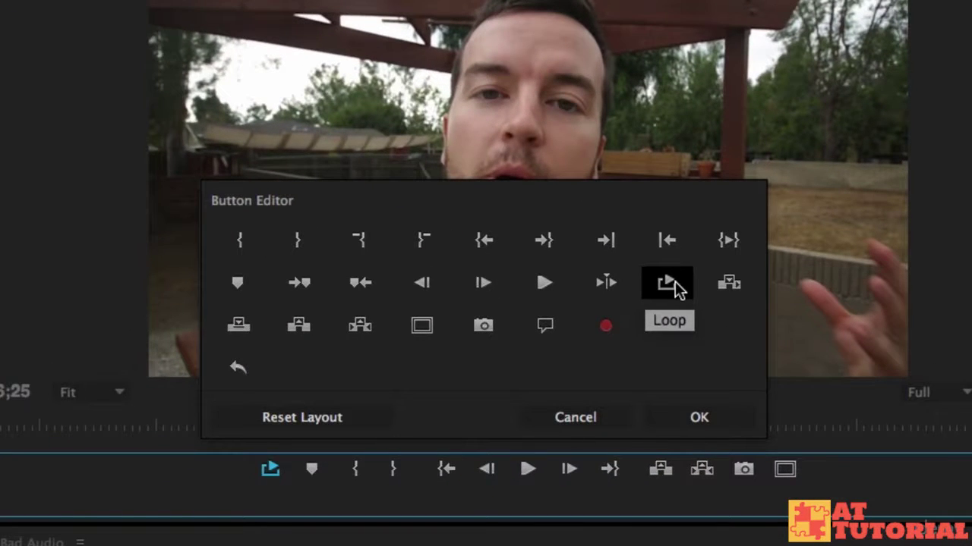
drag(676, 289, 277, 479)
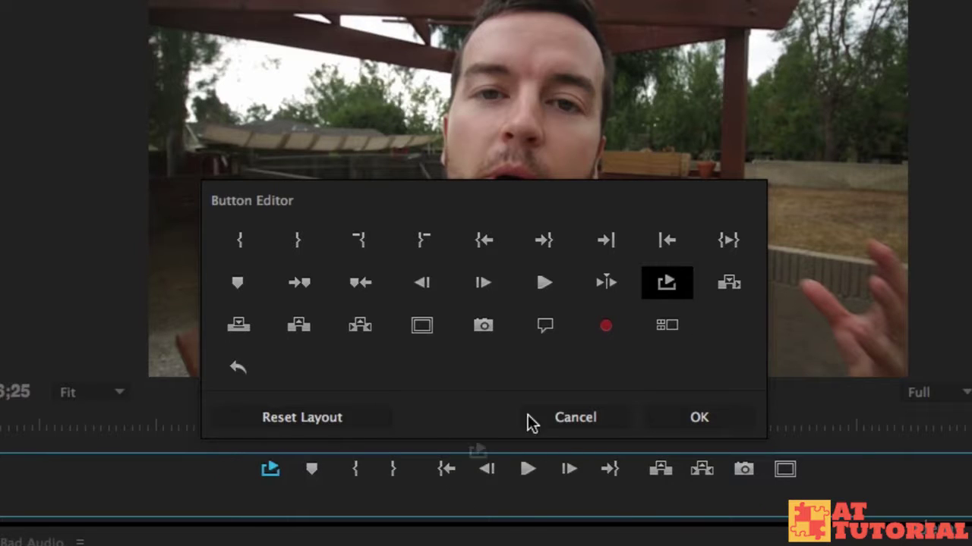
click(600, 417)
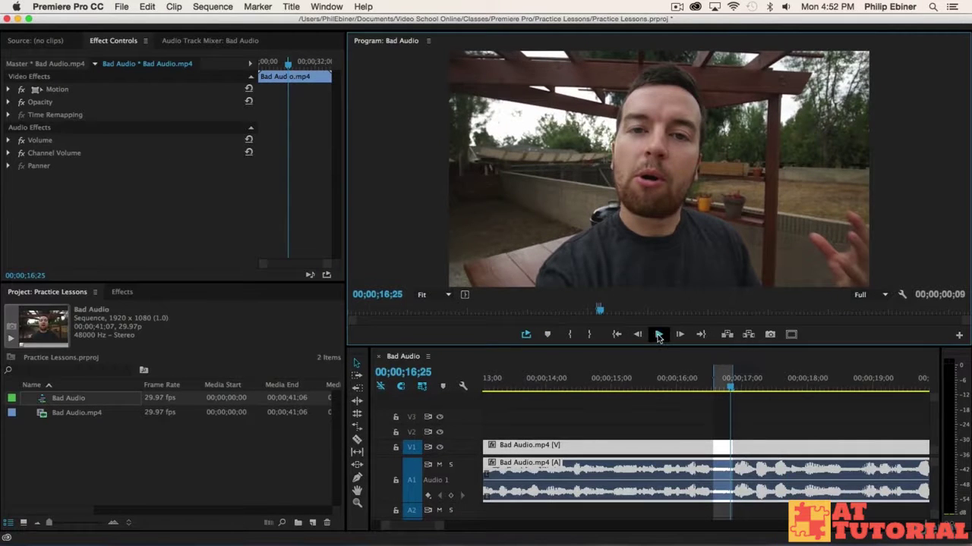
click(658, 334)
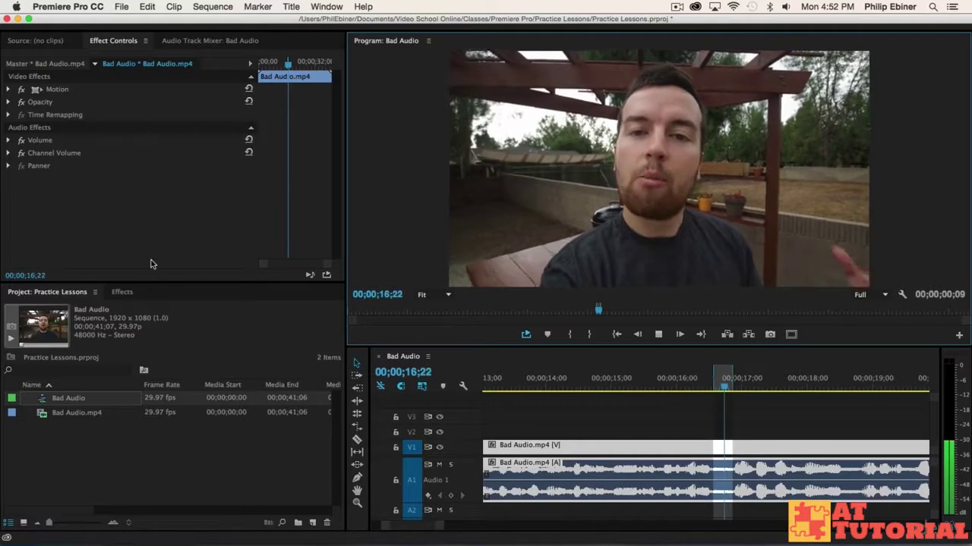
click(122, 292)
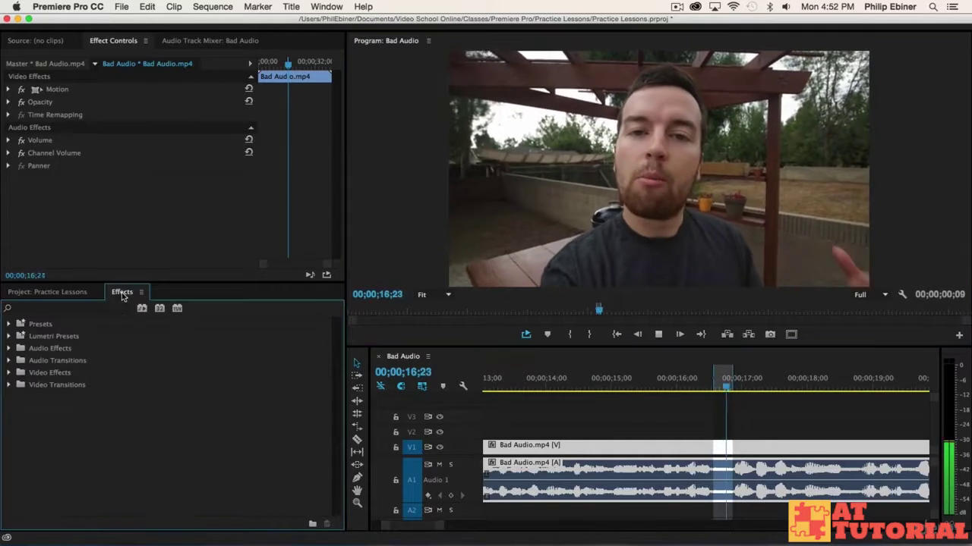
Step: Search the Effects panel for 'eq' and apply EQ to the Bad Audio clip
click(80, 309)
text(eq)
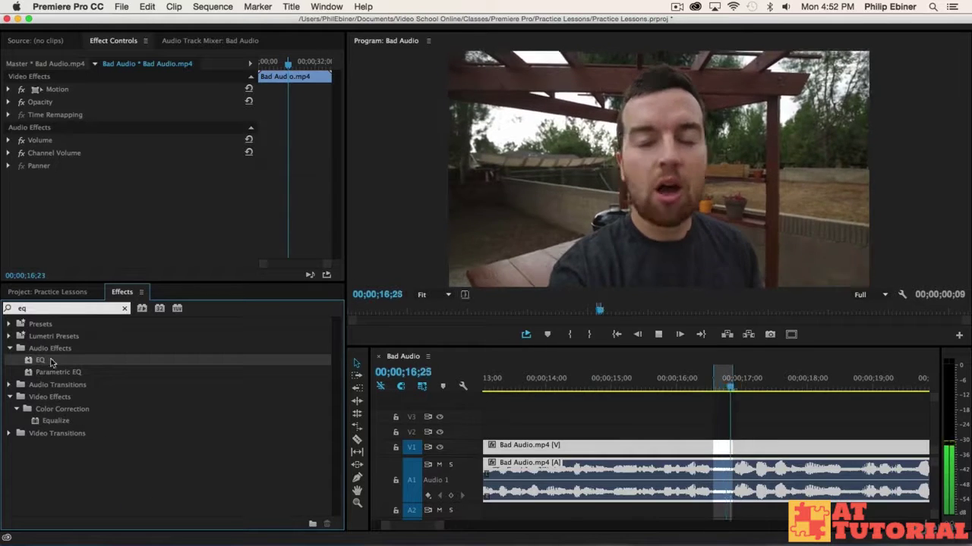
drag(42, 360, 564, 494)
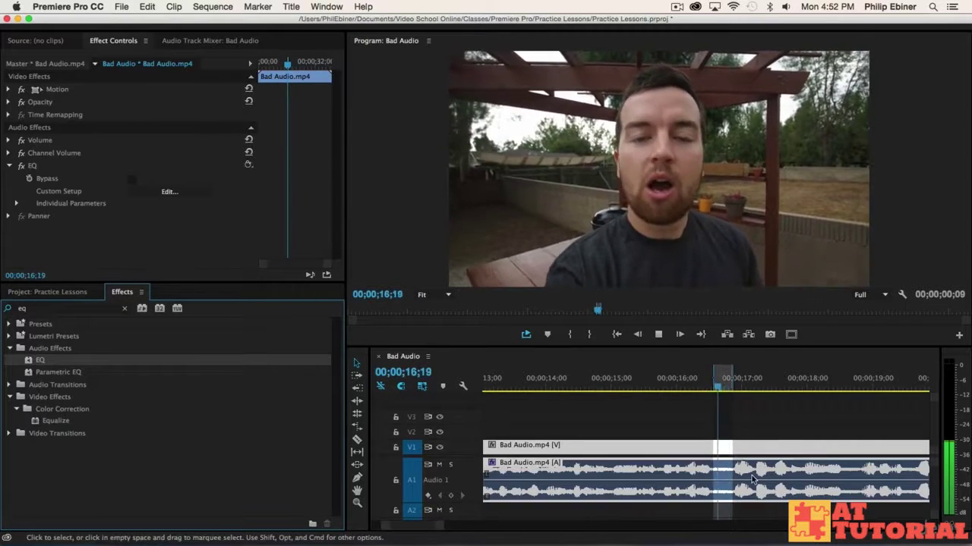
Step: Open the EQ Custom Setup editor and enable its Mid2 band
click(154, 196)
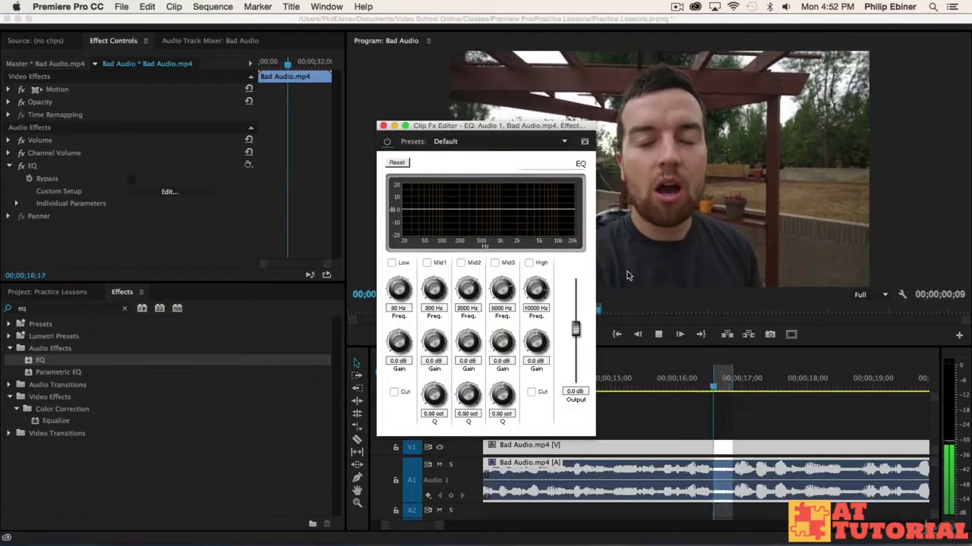
drag(557, 145, 715, 62)
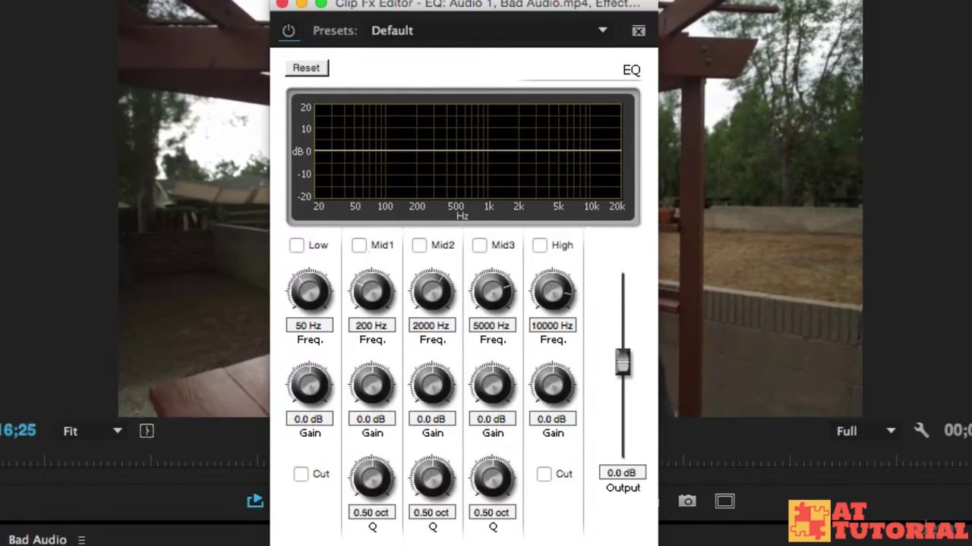
click(420, 246)
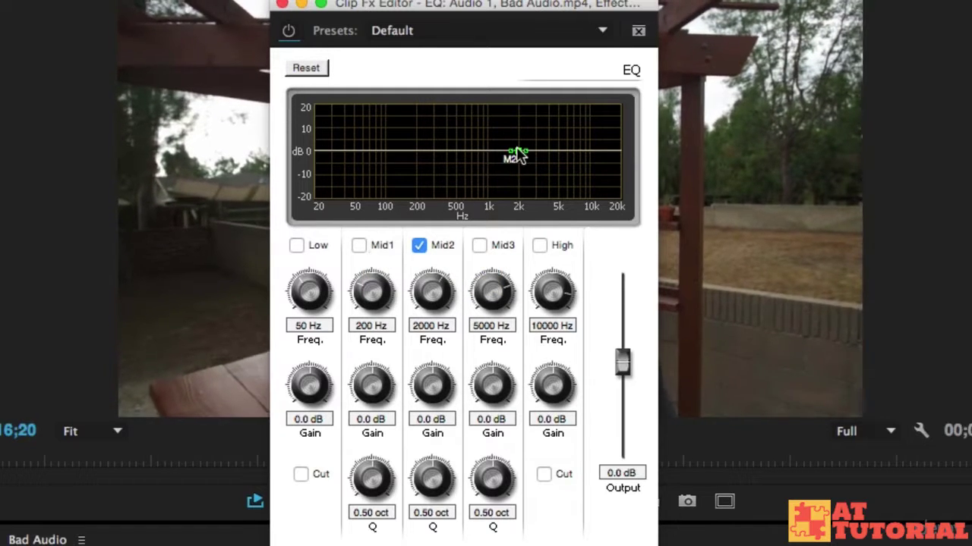
Step: Drag the M2 node up to boost Mid2 by 20 dB at 2000 Hz
drag(516, 157, 519, 106)
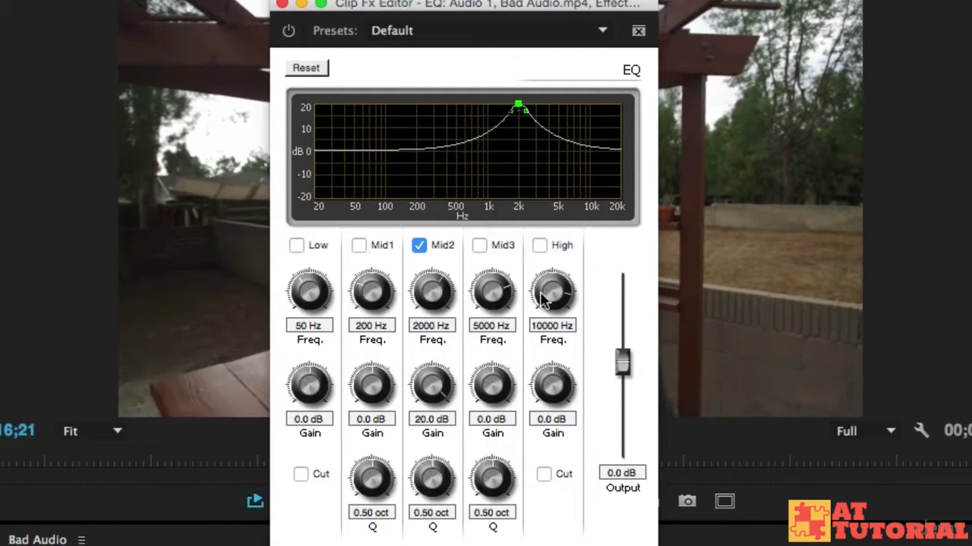
Step: Play the boosted range, then drop Mid2 to a 20 dB cut at 2204 Hz
key(super+w)
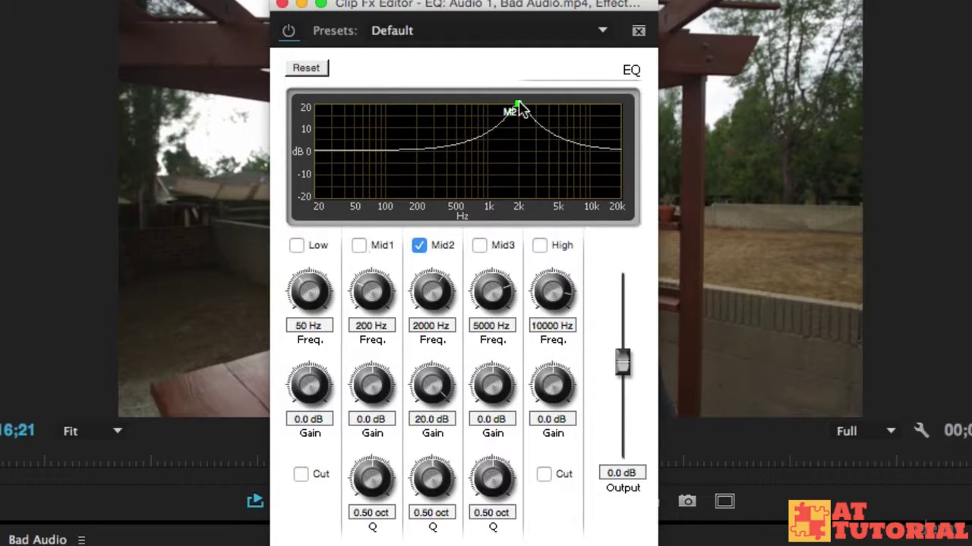
drag(519, 107, 522, 222)
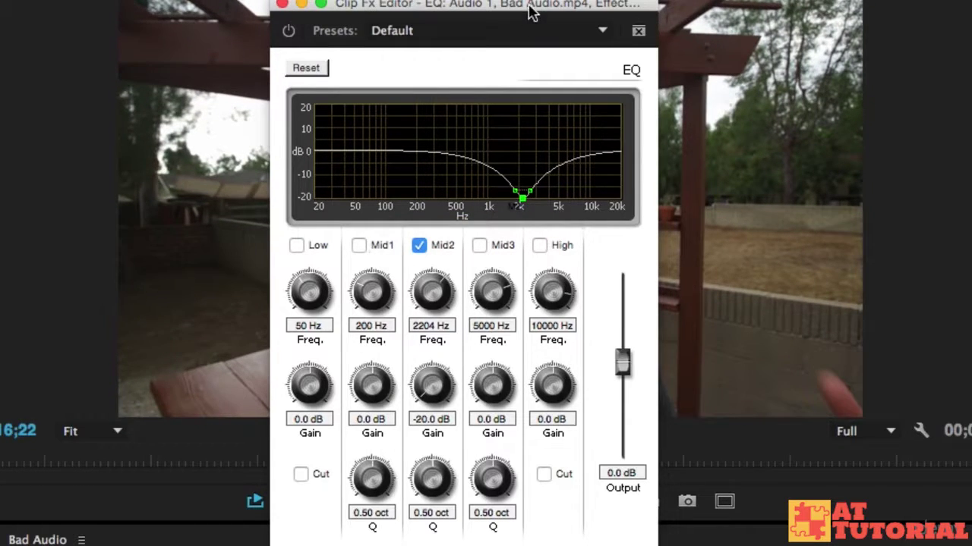
drag(531, 12, 24, 2)
Step: Play the clip and widen the Mid2 cut's Q from 0.50 to 1.75 oct
click(232, 400)
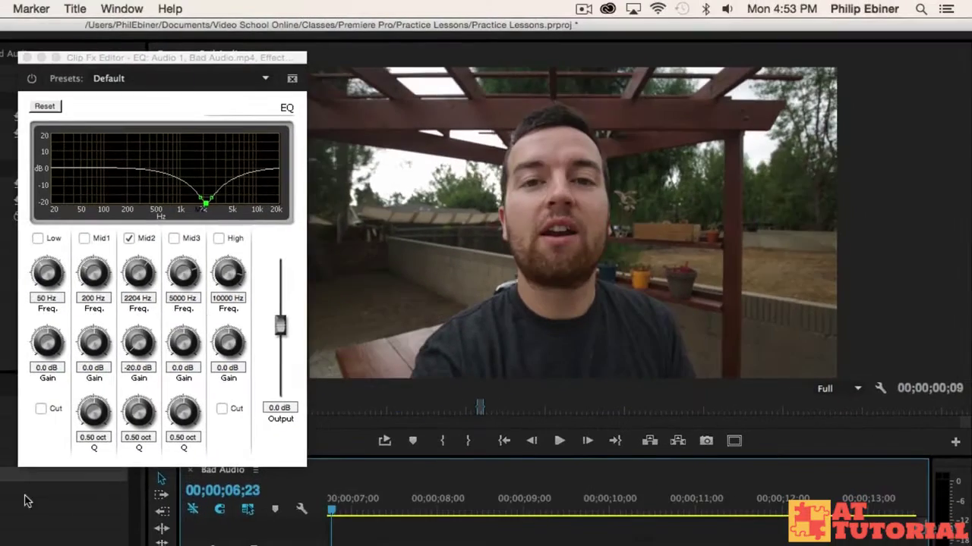
key(space)
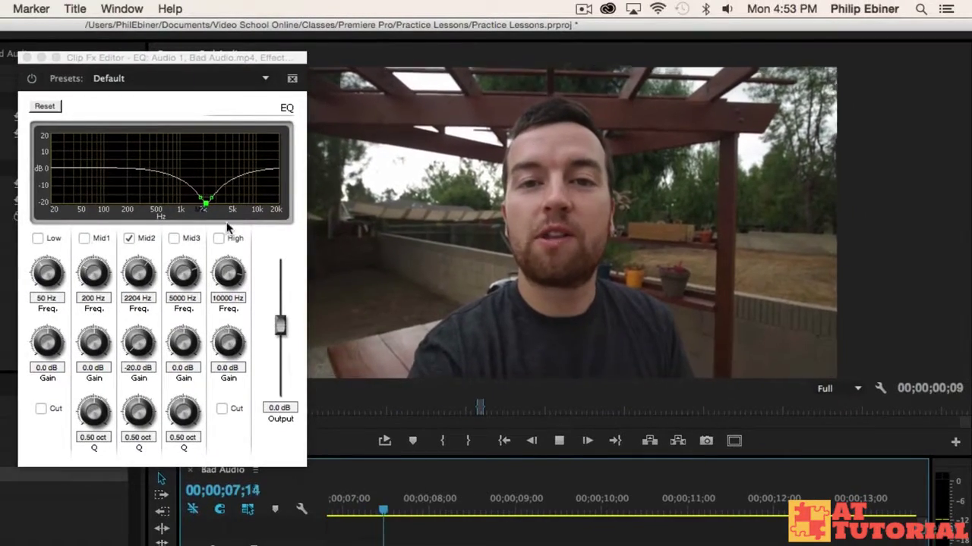
click(216, 201)
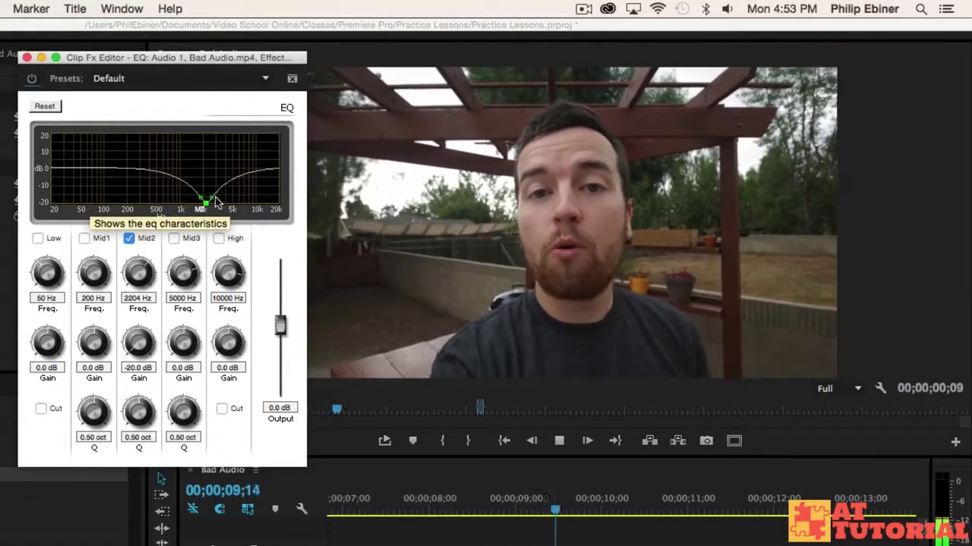
key(space)
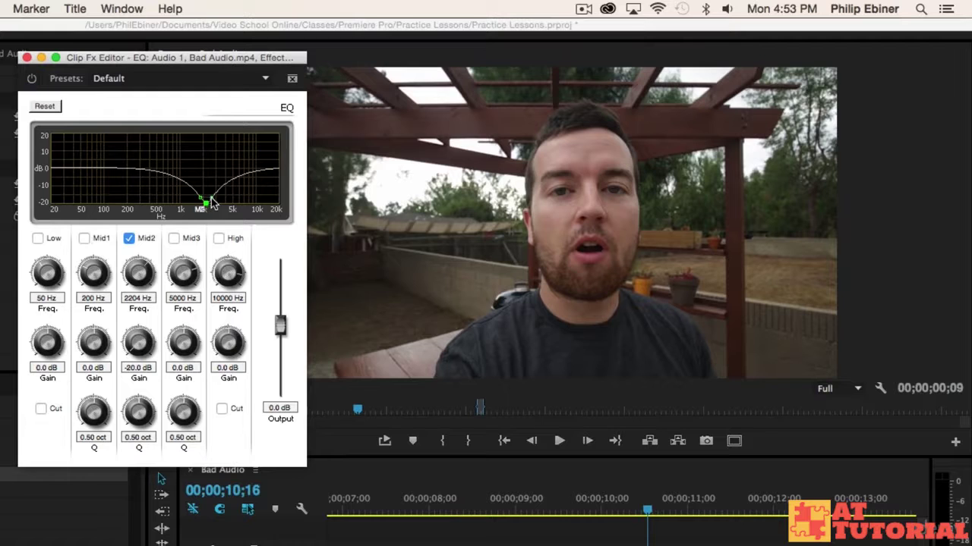
drag(213, 201, 227, 202)
key(space)
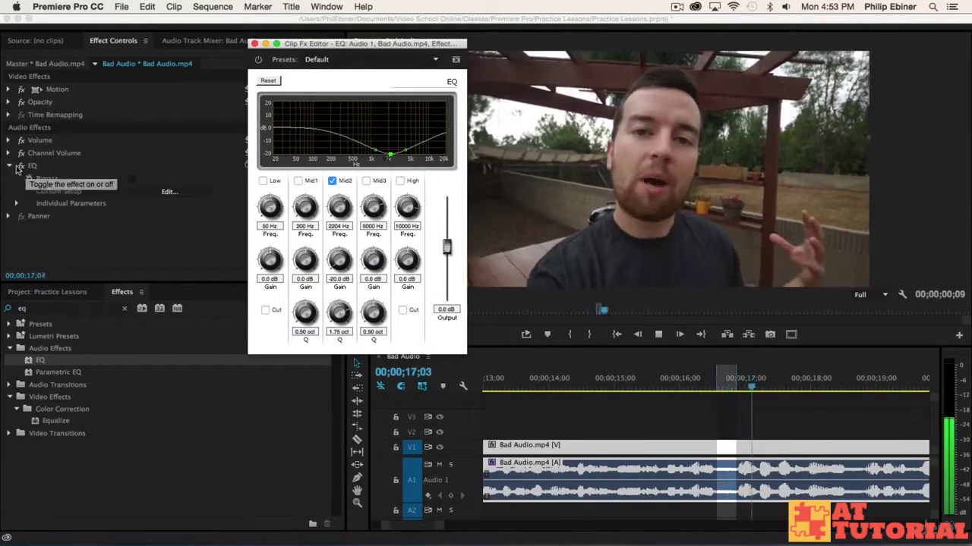
Step: Compare with EQ bypassed, then raise the EQ Output gain to 9.7 dB and play back
click(22, 167)
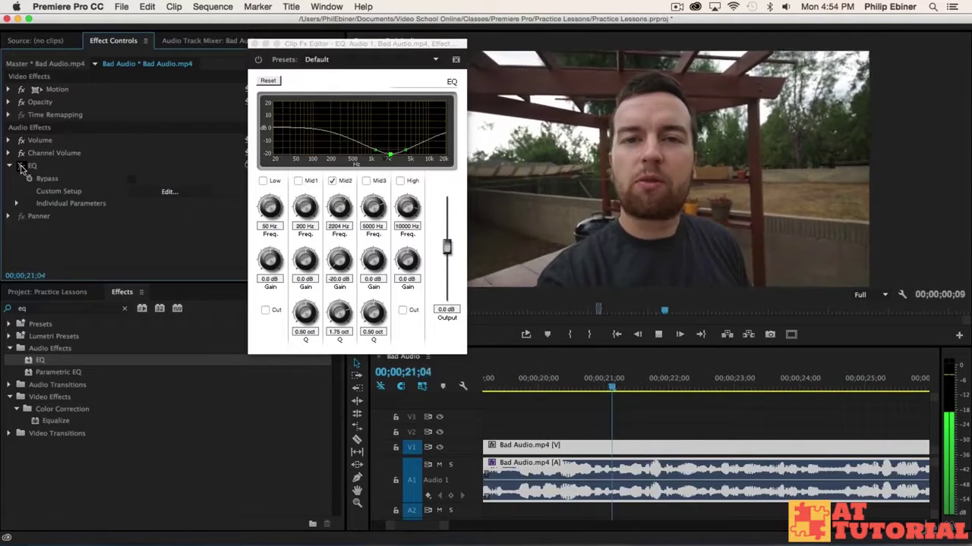
key(space)
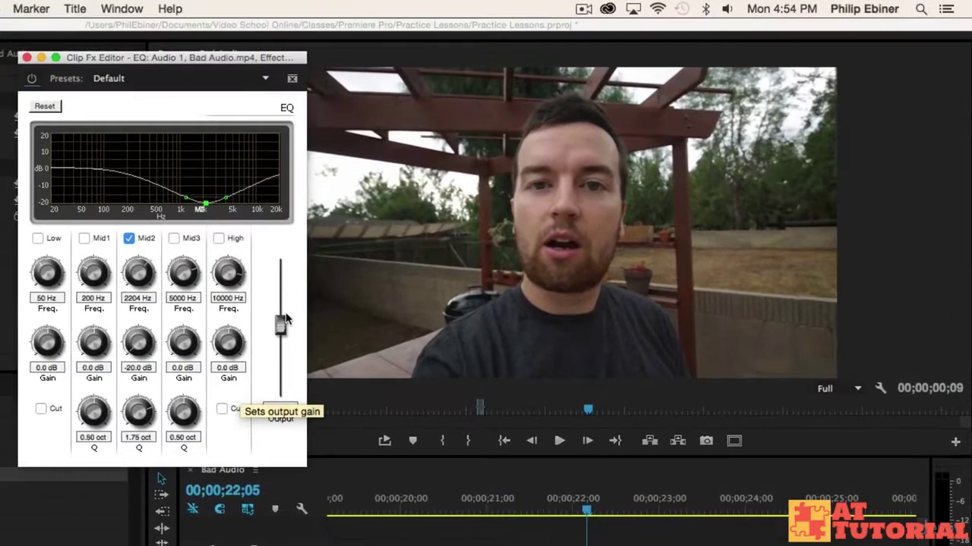
drag(280, 325, 281, 298)
key(space)
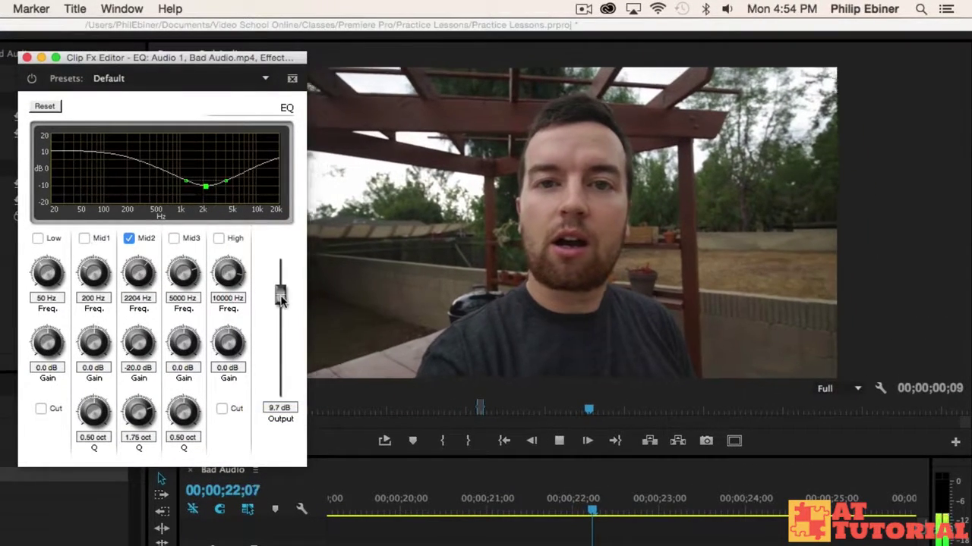
key(space)
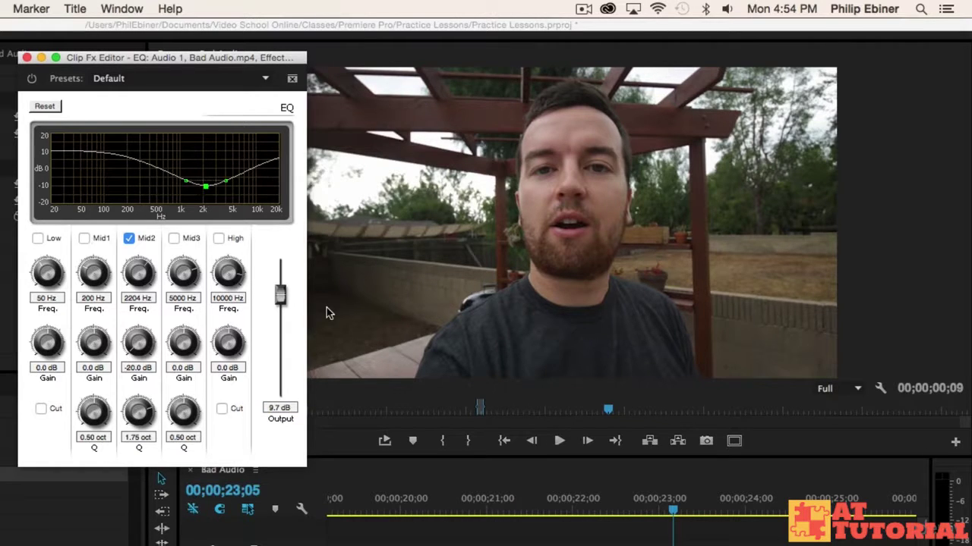
key(space)
key(space)
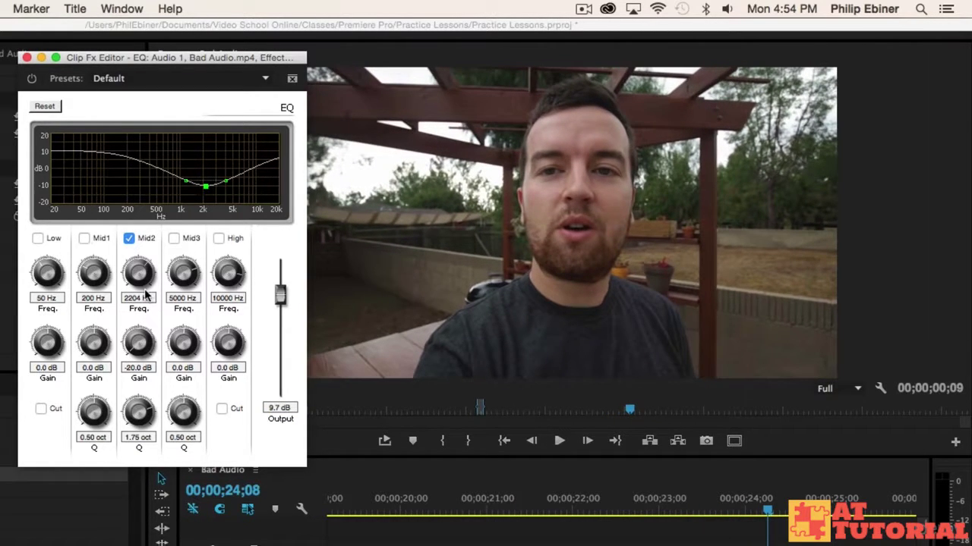
Step: Enable the EQ's Low and High bands and make both cut filters
click(38, 238)
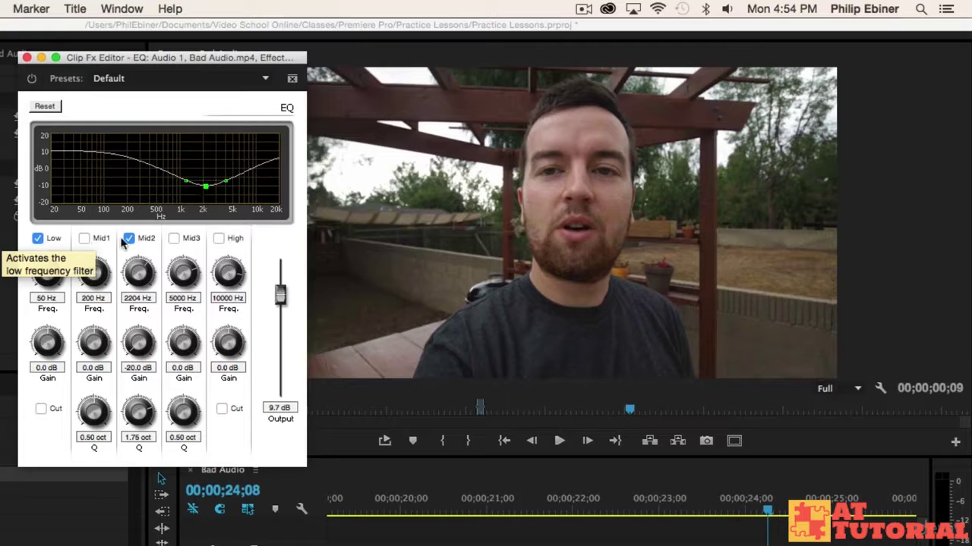
click(219, 240)
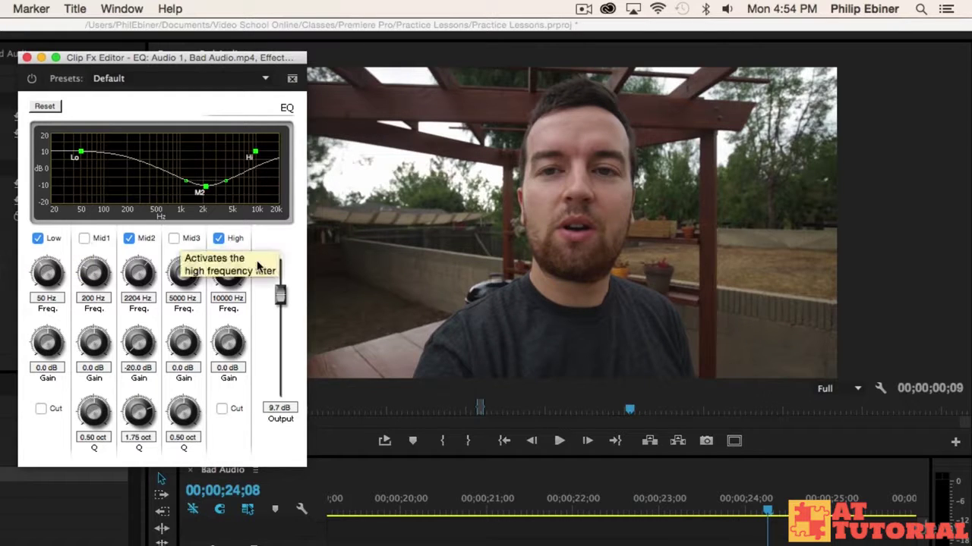
click(41, 409)
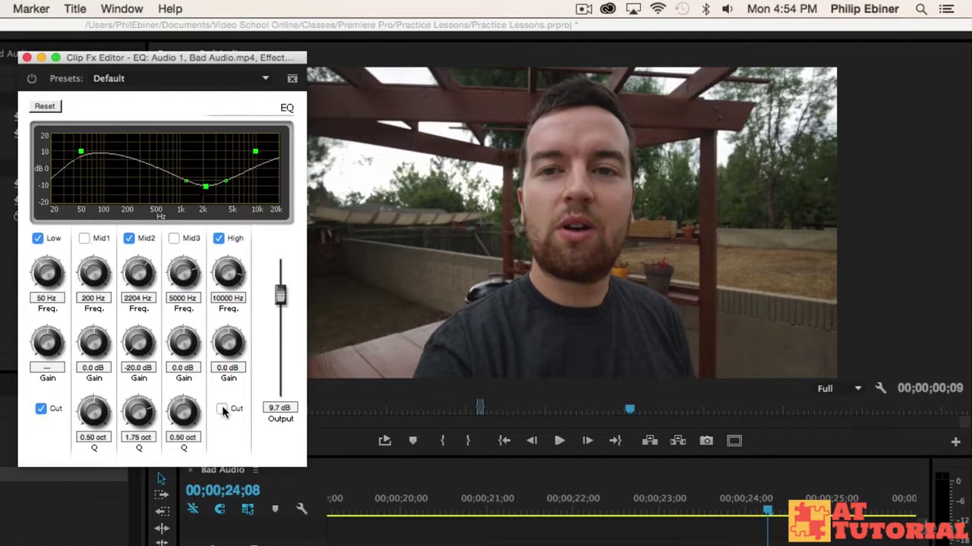
click(221, 408)
Step: Set Low Freq to 200 Hz and High Freq to 4500 Hz, then play back
click(46, 298)
key(BackSpace)
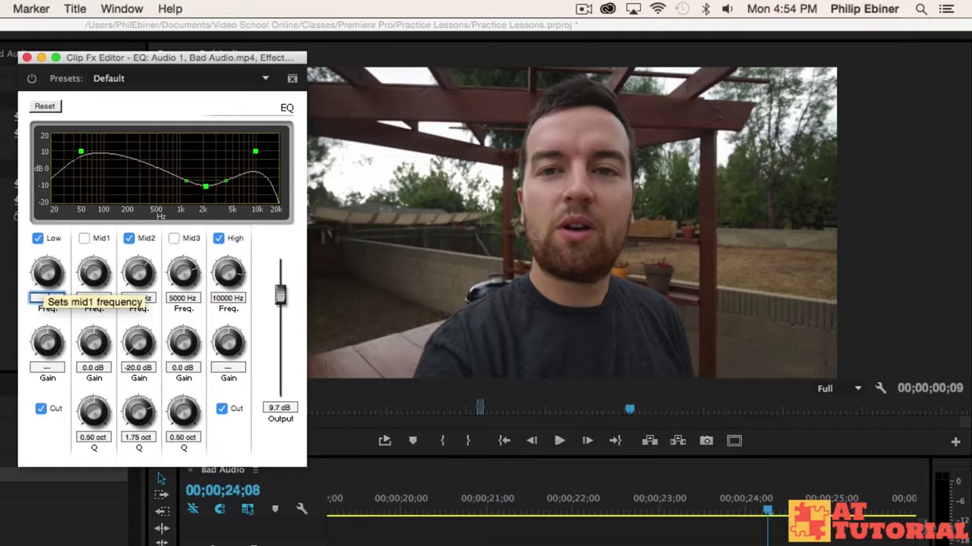
text(200)
click(229, 299)
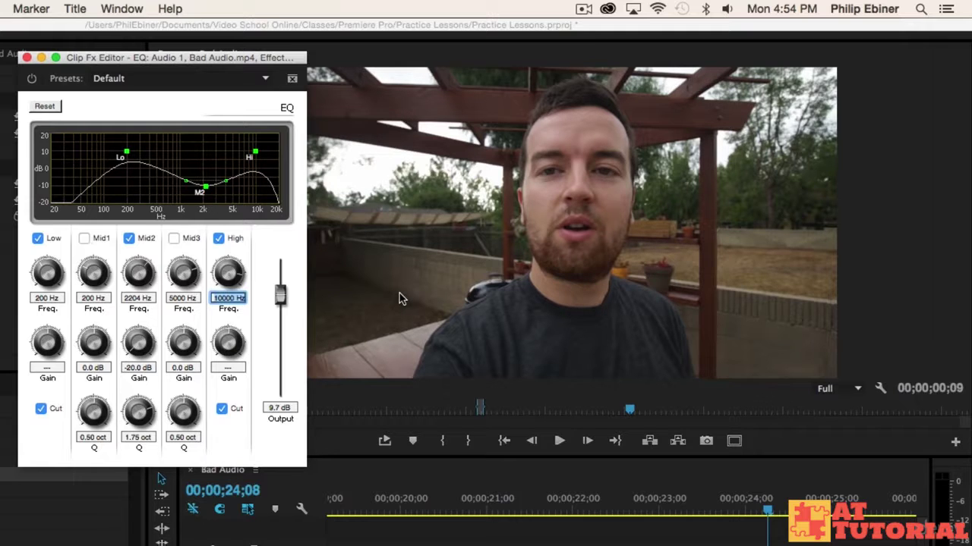
text(4500)
key(Return)
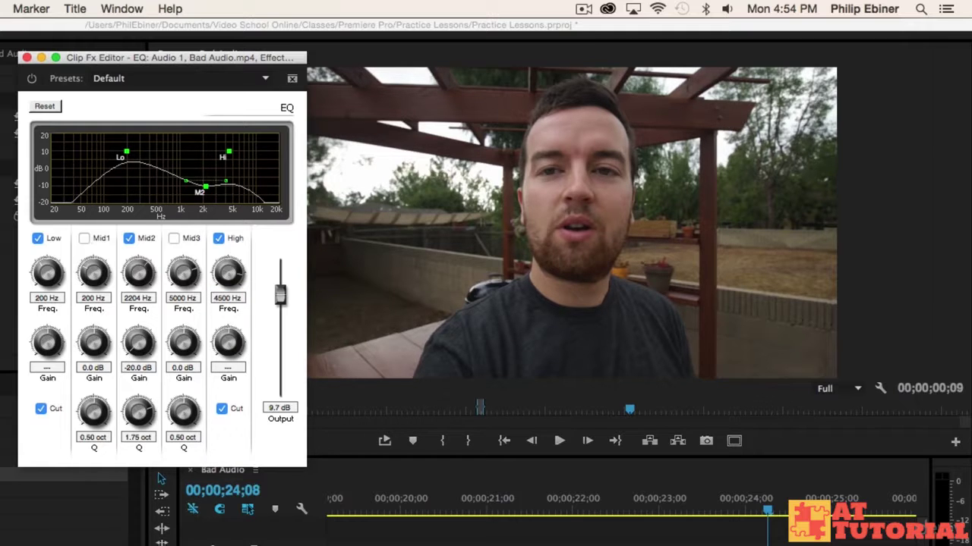
key(space)
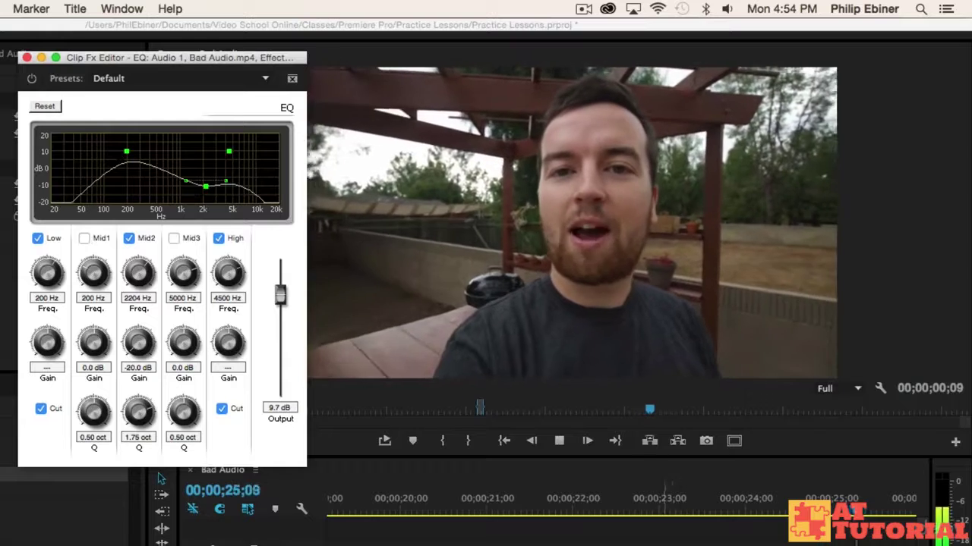
key(space)
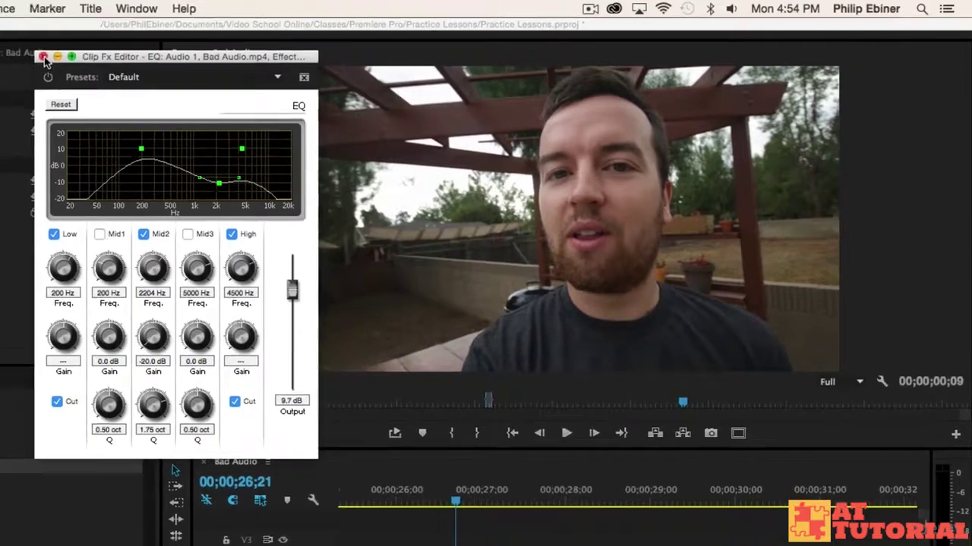
Step: Close the Clip Fx Editor and bypass EQ during playback to hear the unprocessed Bad Audio clip
click(26, 58)
key(space)
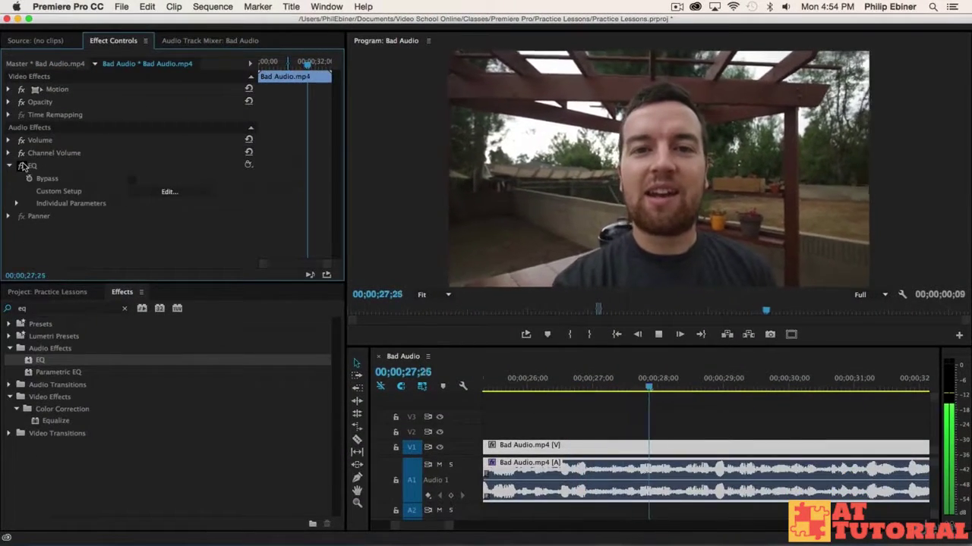
click(22, 166)
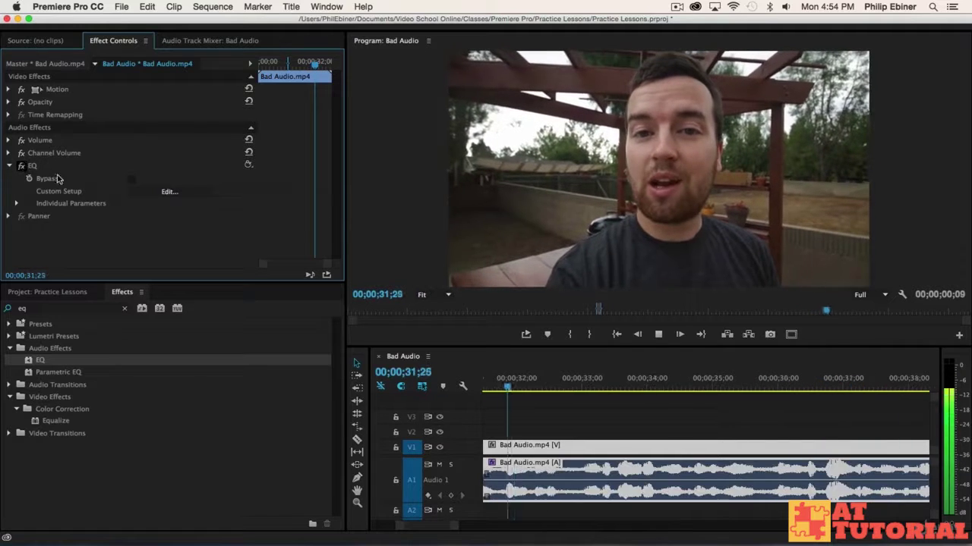
key(space)
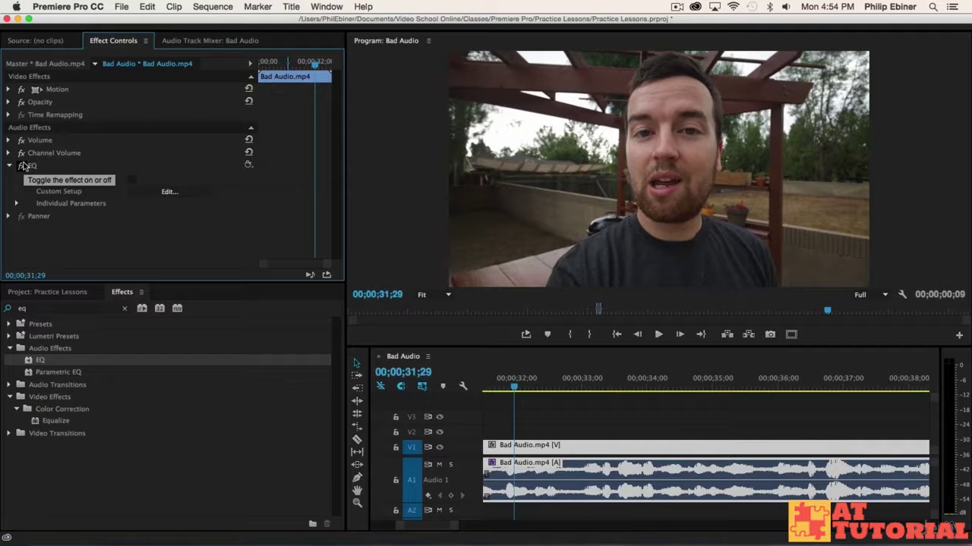
click(773, 433)
Step: With the Bad Audio.mp4 clip reselected, turn its EQ effect off and back on to compare
key(minus)
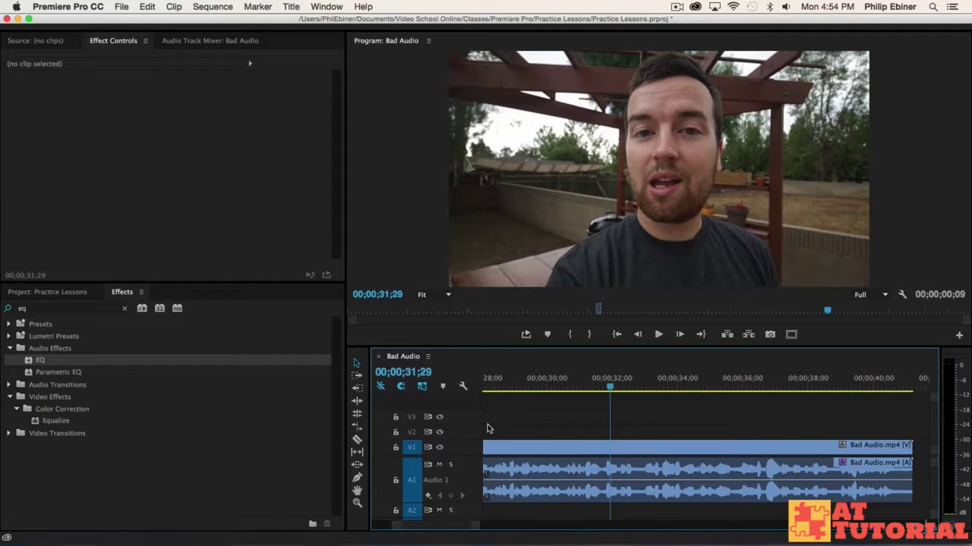
click(661, 479)
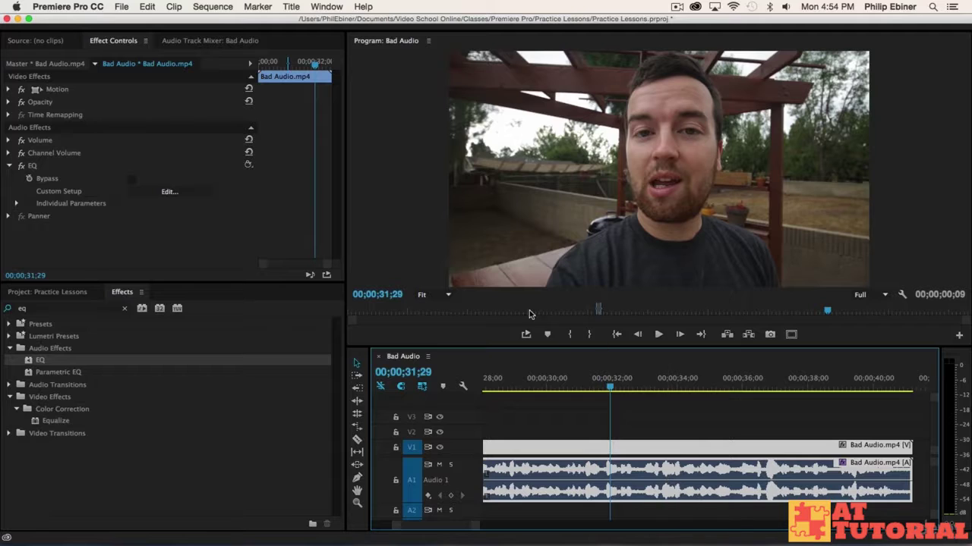
click(22, 167)
click(23, 167)
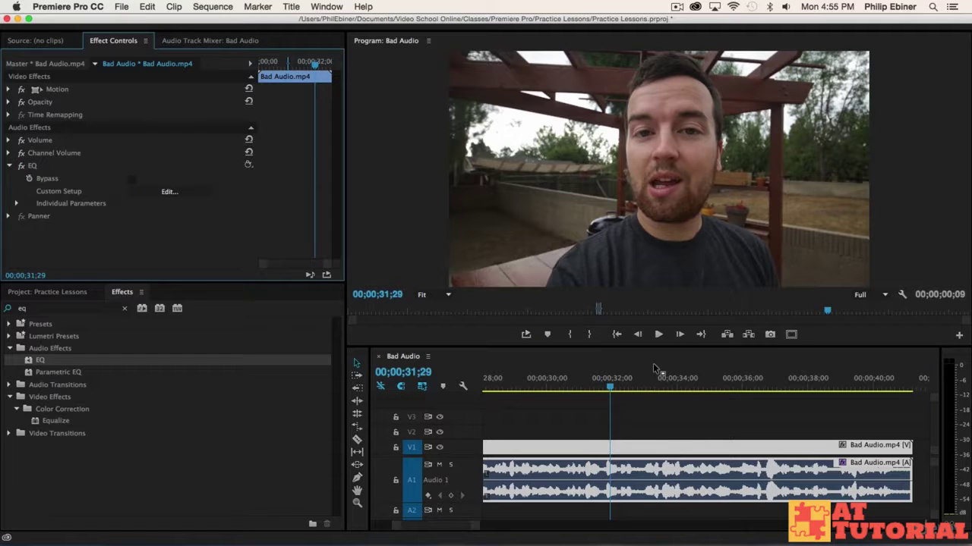